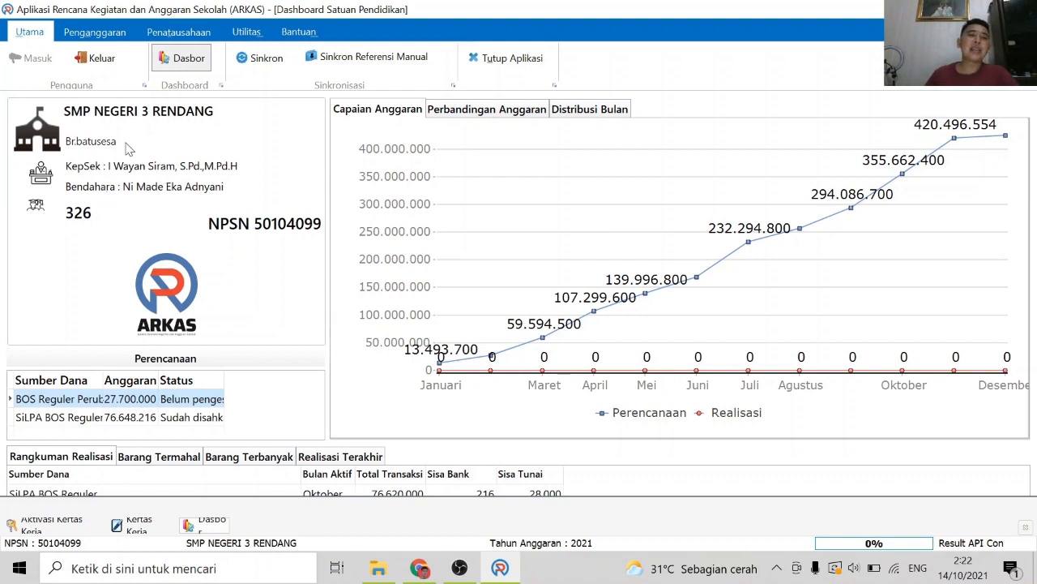
# - Try to open the Kertas Kerja page from the budgeting functions
pyautogui.click(170, 32)
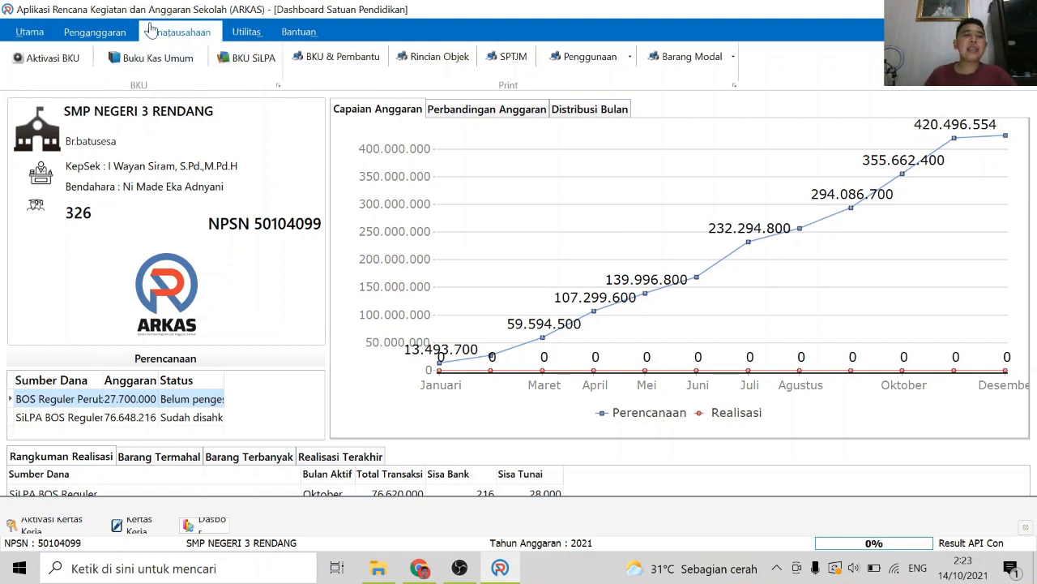
pyautogui.click(95, 33)
pyautogui.click(212, 63)
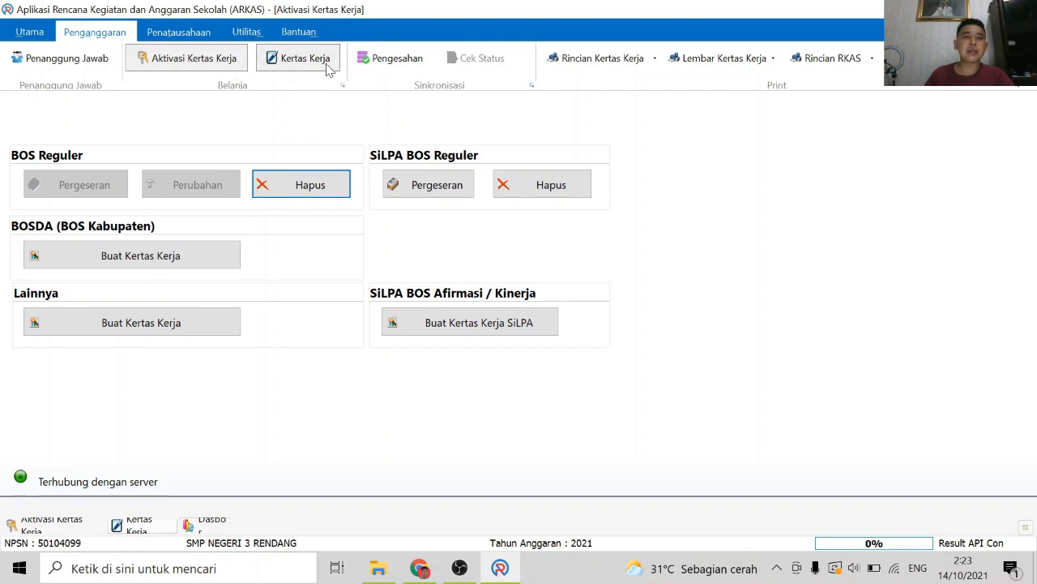
pyautogui.click(301, 60)
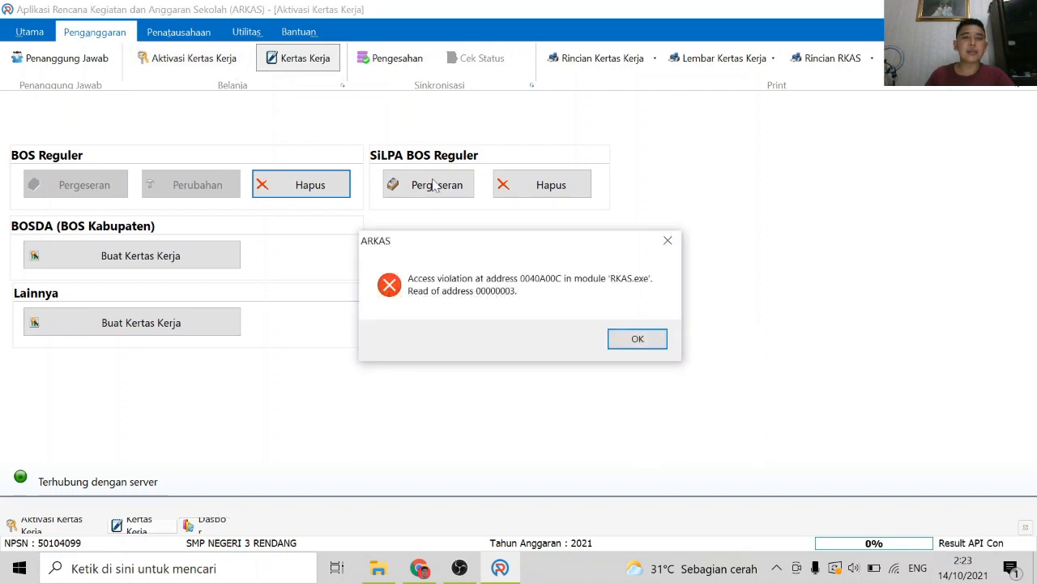
pyautogui.click(637, 339)
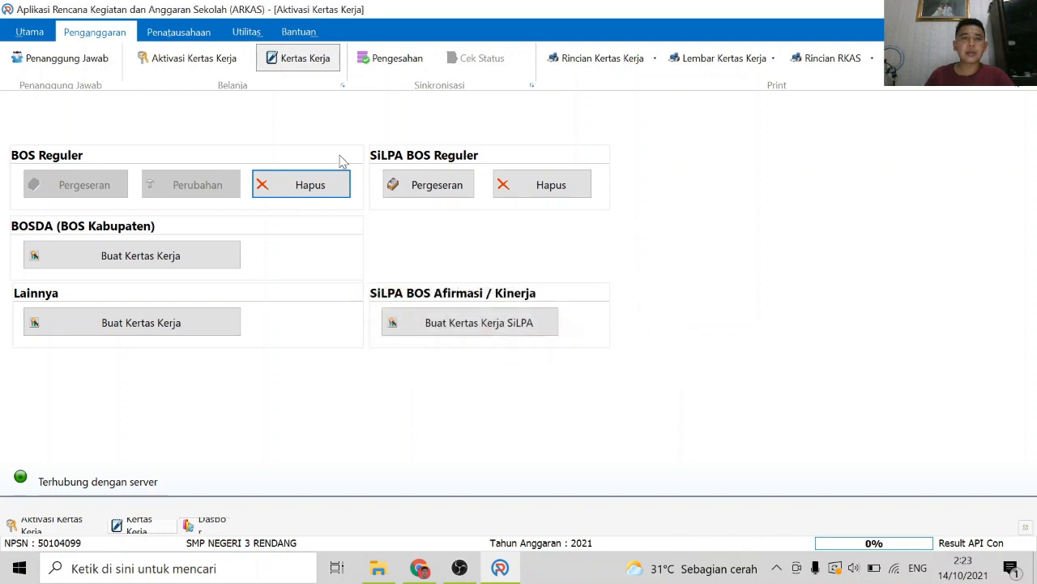
pyautogui.click(109, 69)
pyautogui.click(294, 66)
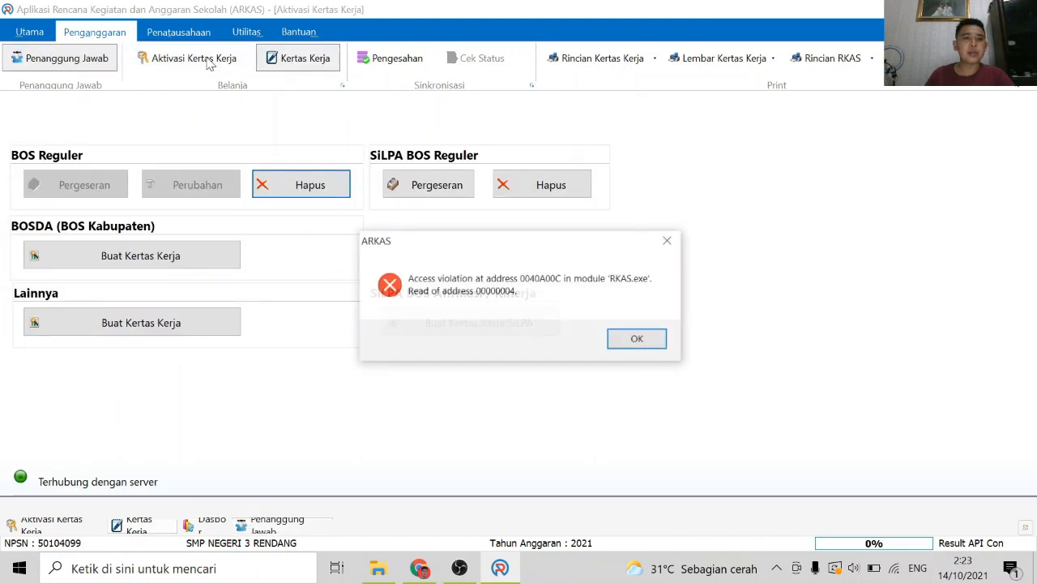
pyautogui.click(648, 344)
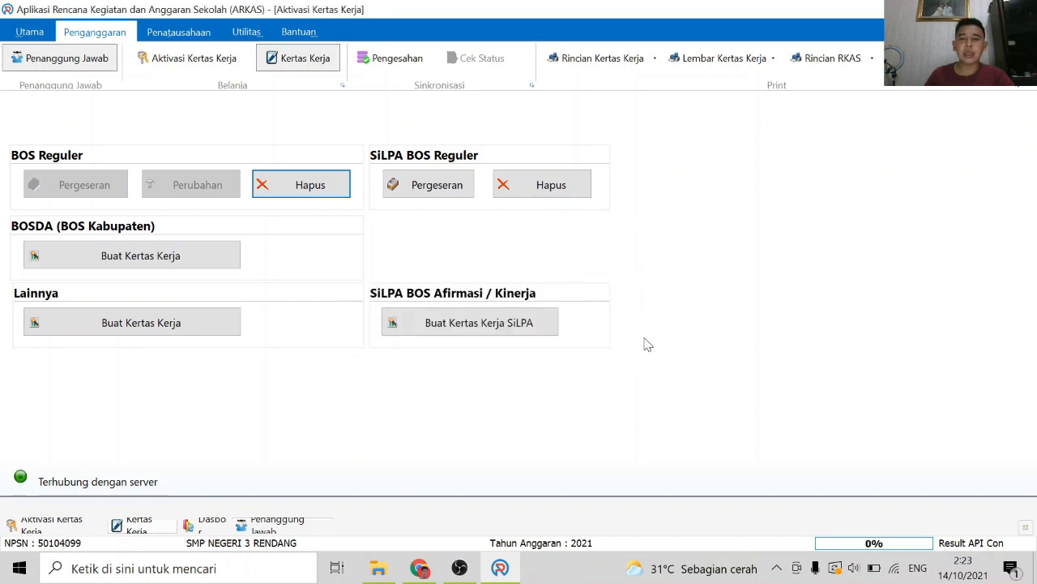
pyautogui.click(405, 61)
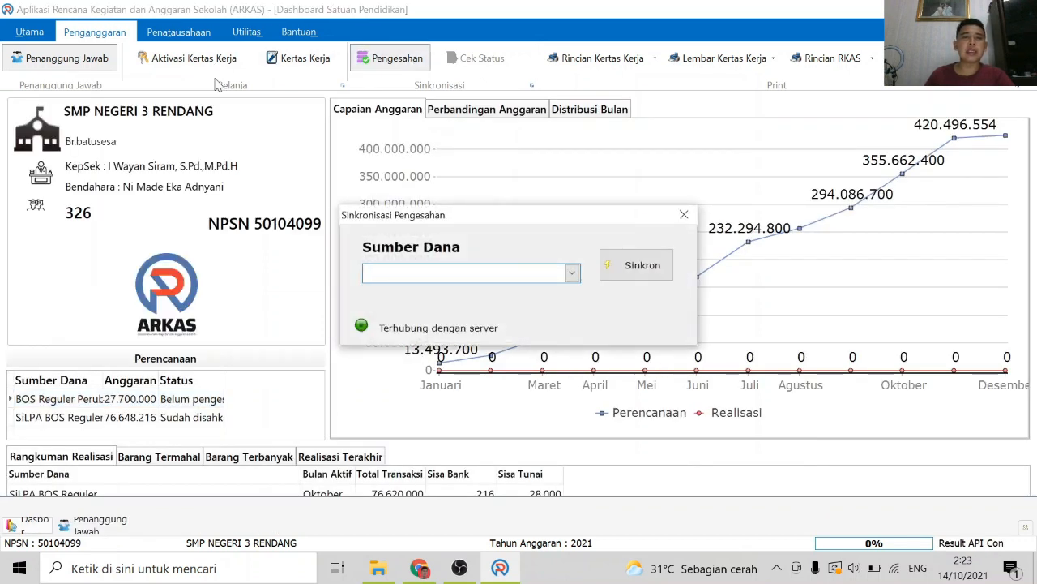
pyautogui.click(684, 214)
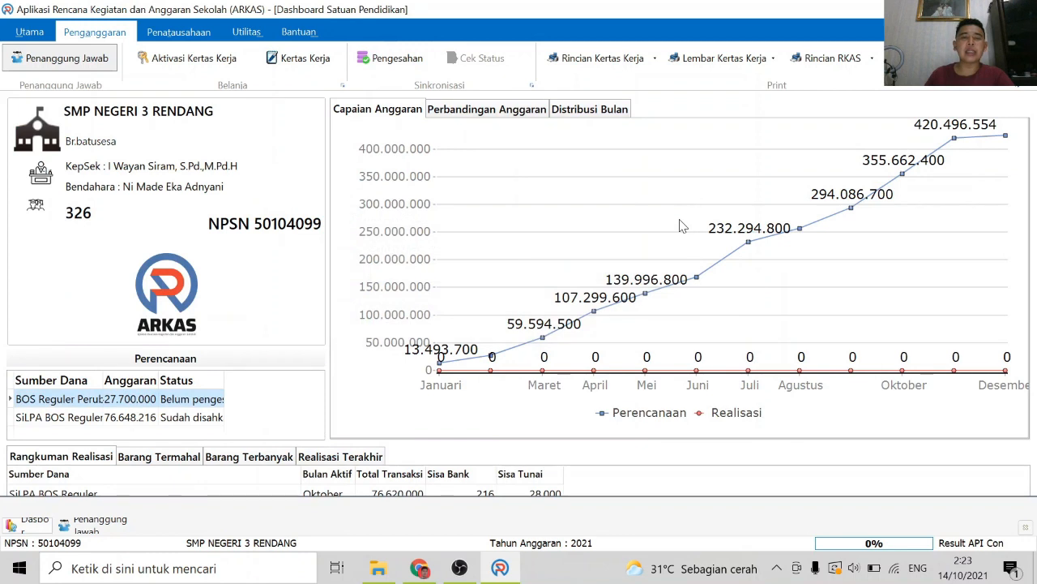
# - Open the Kertas Kerja page and load the BOS Reguler Perubahan fund source
pyautogui.click(184, 63)
pyautogui.click(293, 58)
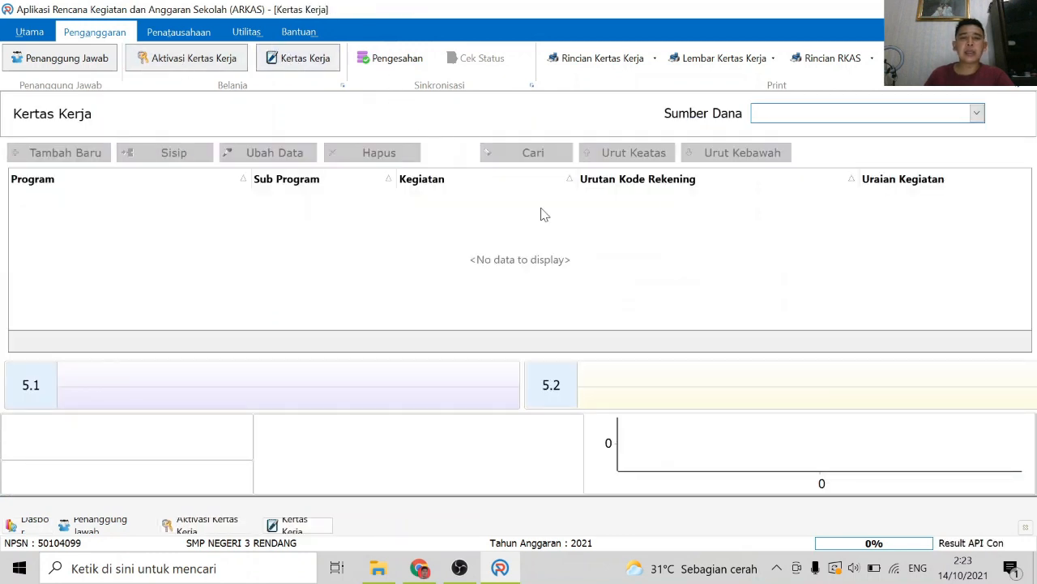
pyautogui.click(1025, 527)
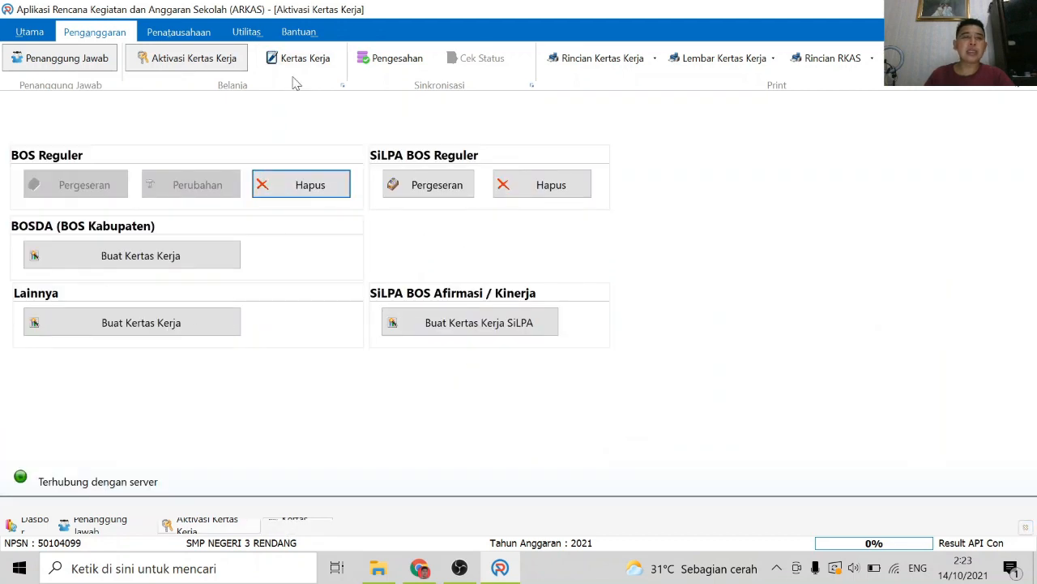
pyautogui.click(310, 58)
pyautogui.click(862, 115)
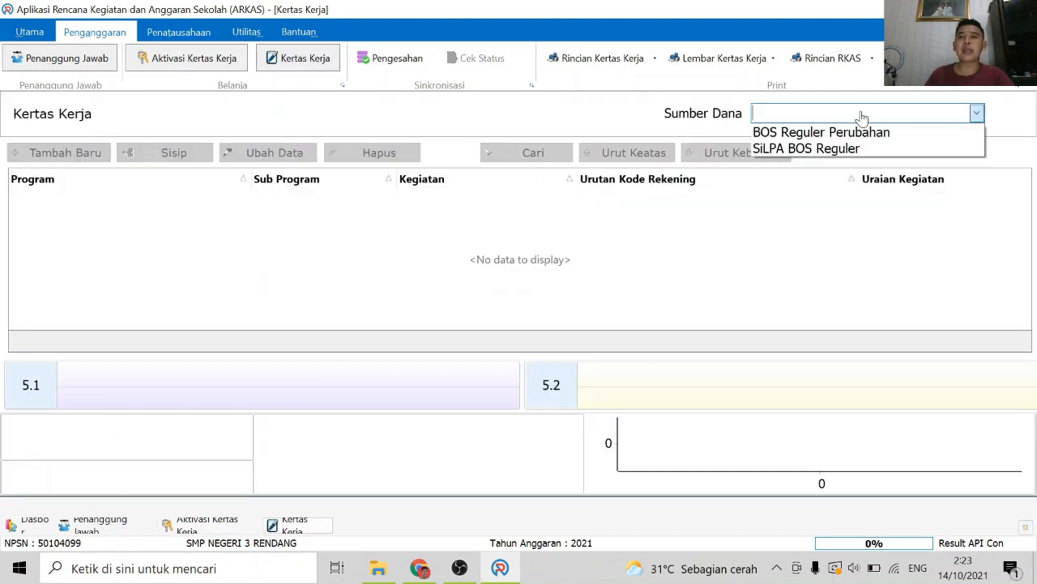
pyautogui.click(849, 133)
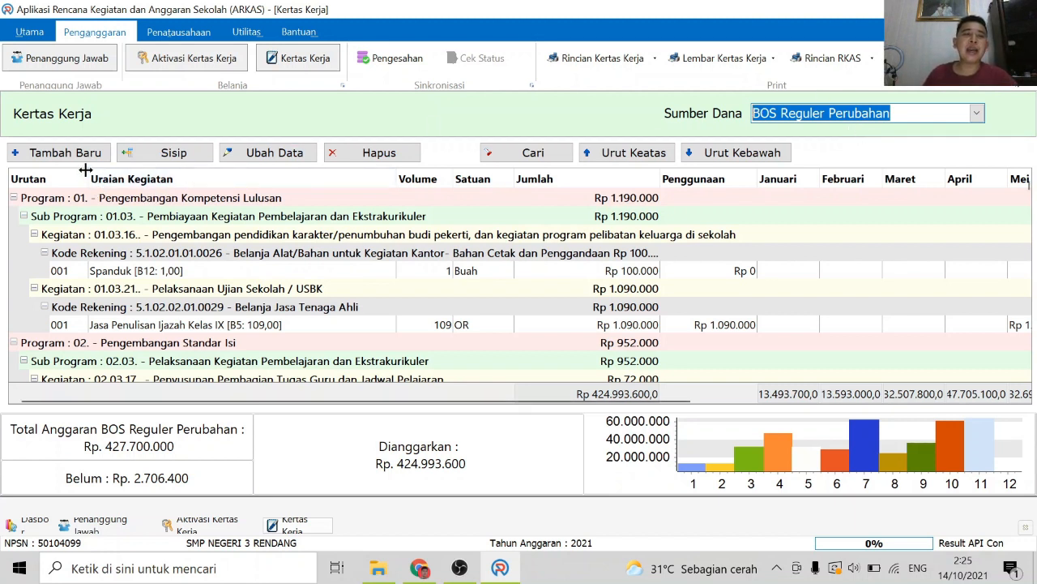
# - Insert a budget item at the Spanduk row with account code 5.1.02.01.01.0013 and the description "kerangkang bola"
pyautogui.click(197, 273)
pyautogui.click(172, 155)
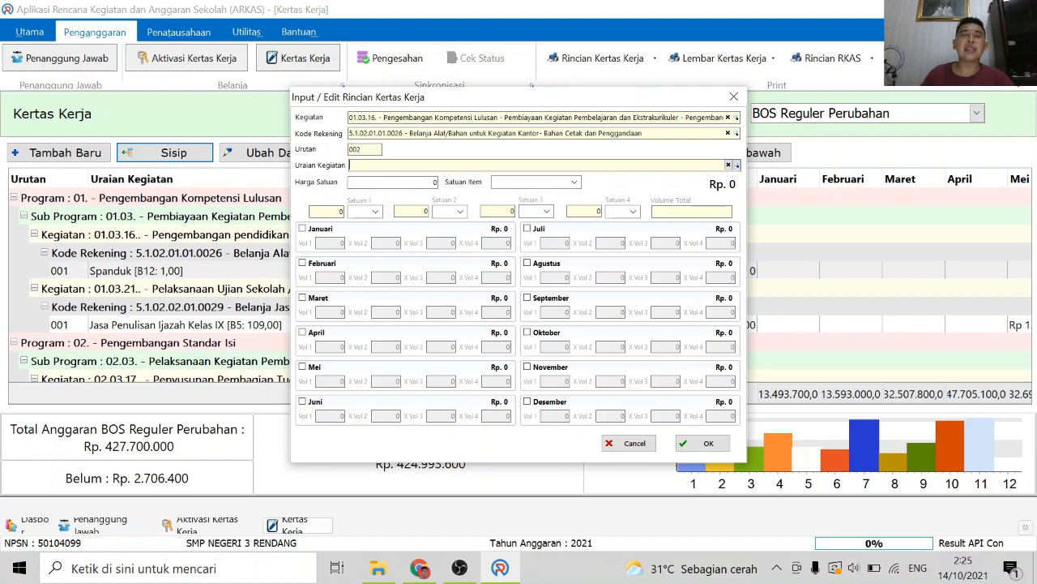
pyautogui.click(737, 133)
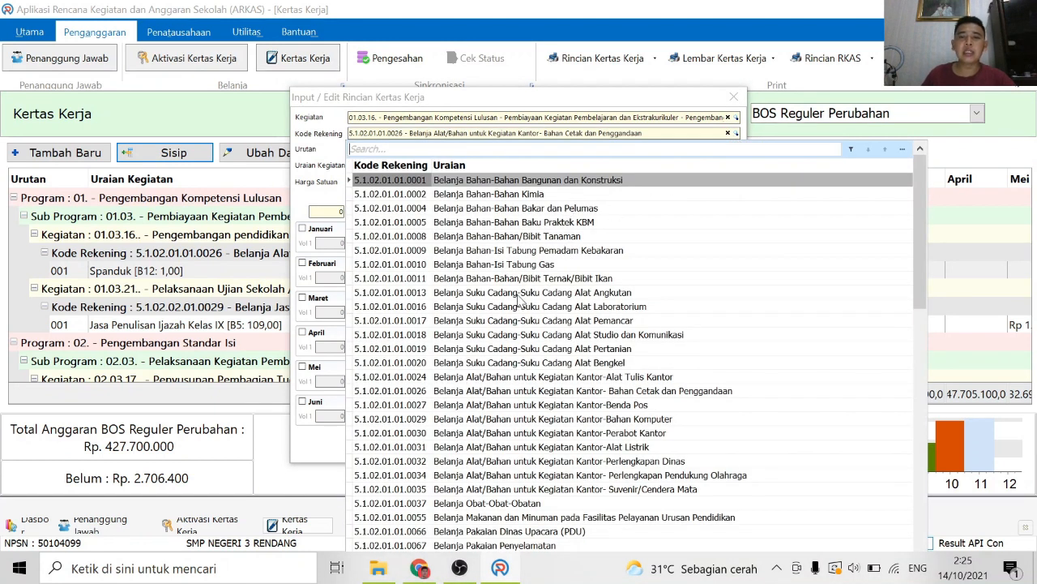
pyautogui.press('Escape')
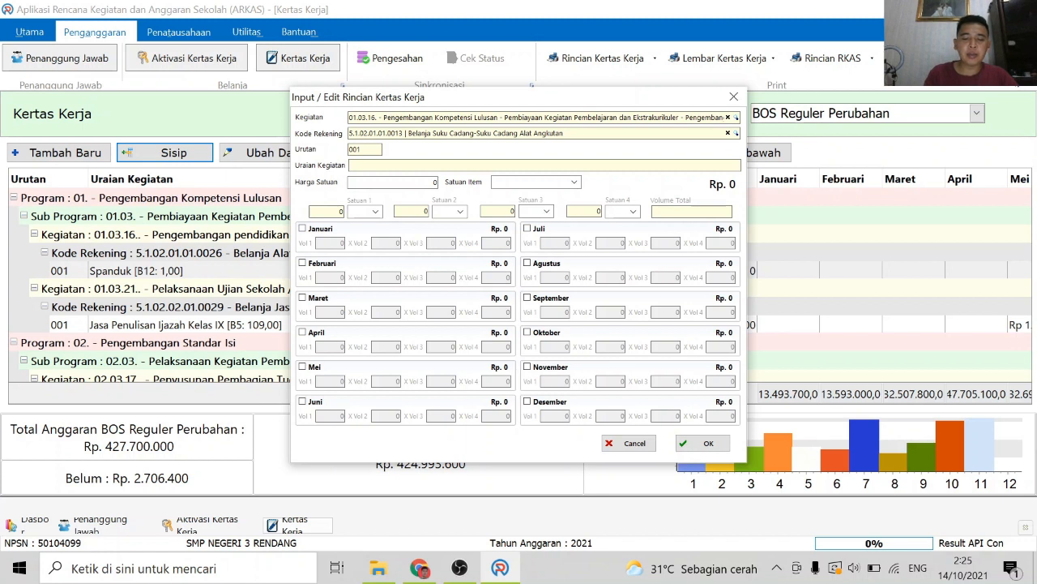
pyautogui.write('kerangkang bola')
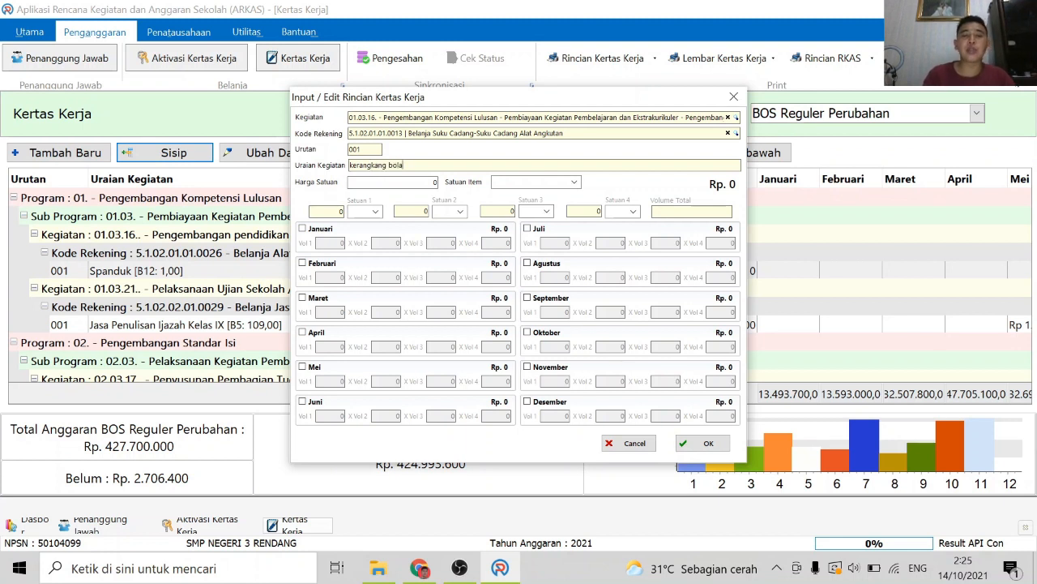
# - Search the account codes for "alat" and set the item's code to 5.1.02.01.01.0024, Alat Tulis Kantor
pyautogui.click(736, 134)
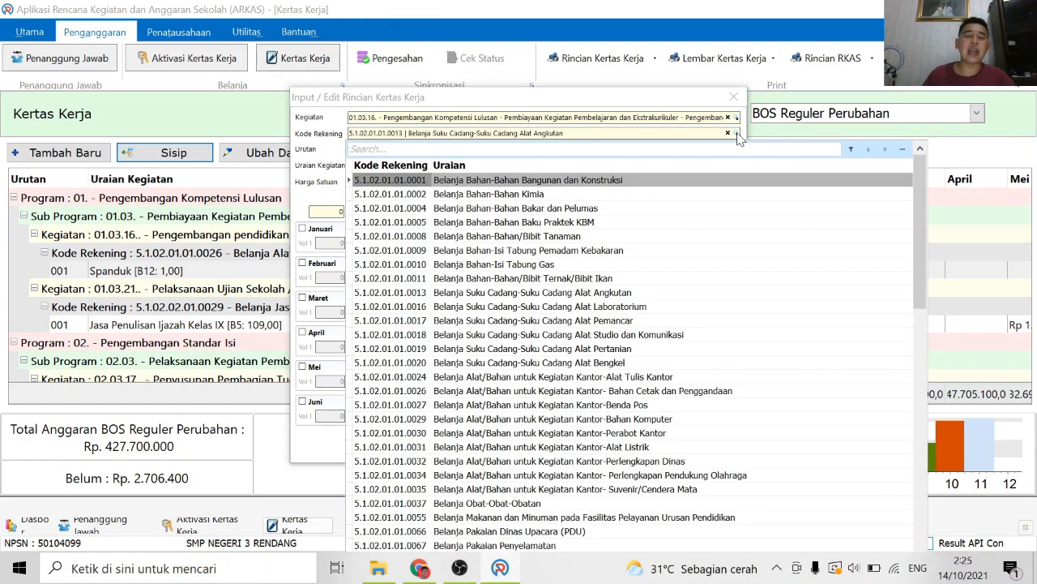
pyautogui.write('alat')
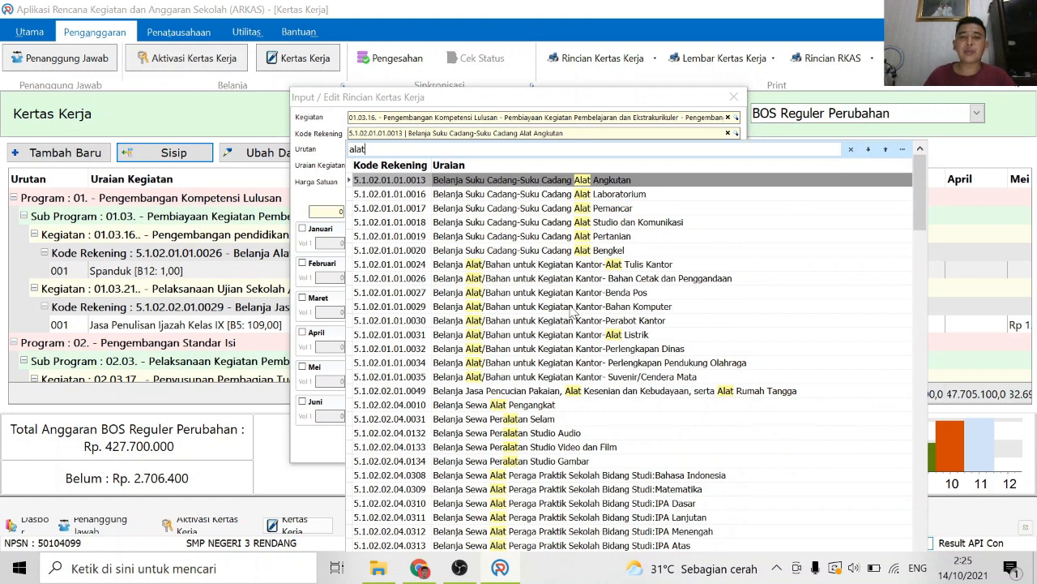
pyautogui.click(558, 270)
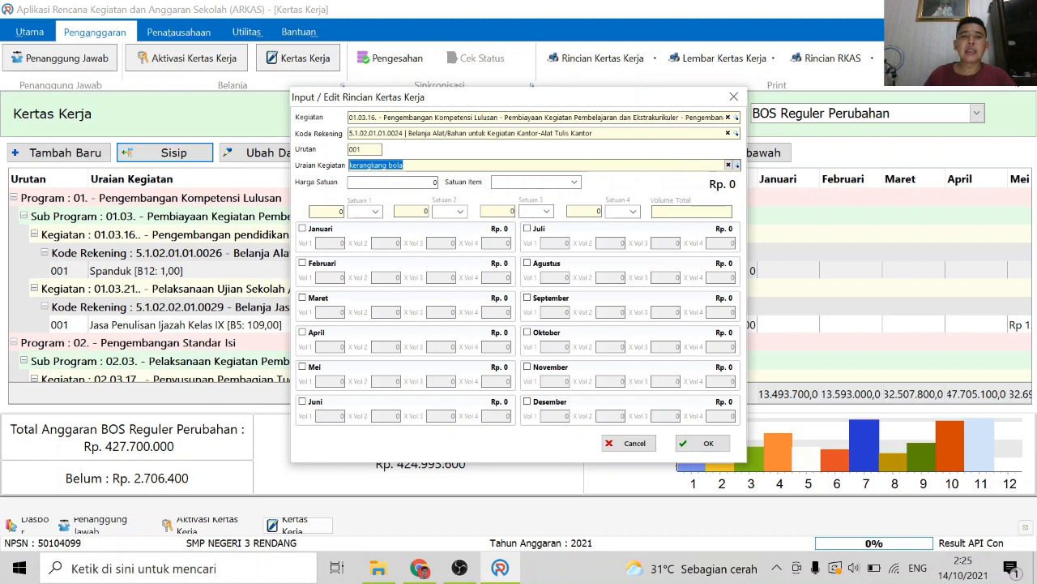
# - Set the item's unit price to 20000 and its October volume to 1, and try to save it
pyautogui.click(433, 181)
pyautogui.write('20000')
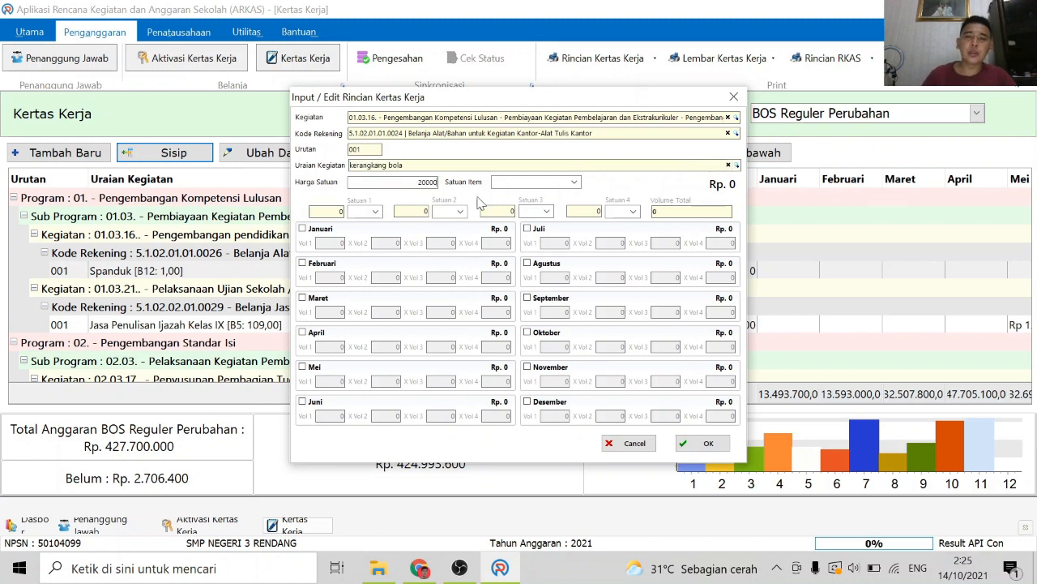
pyautogui.click(541, 332)
pyautogui.write('1')
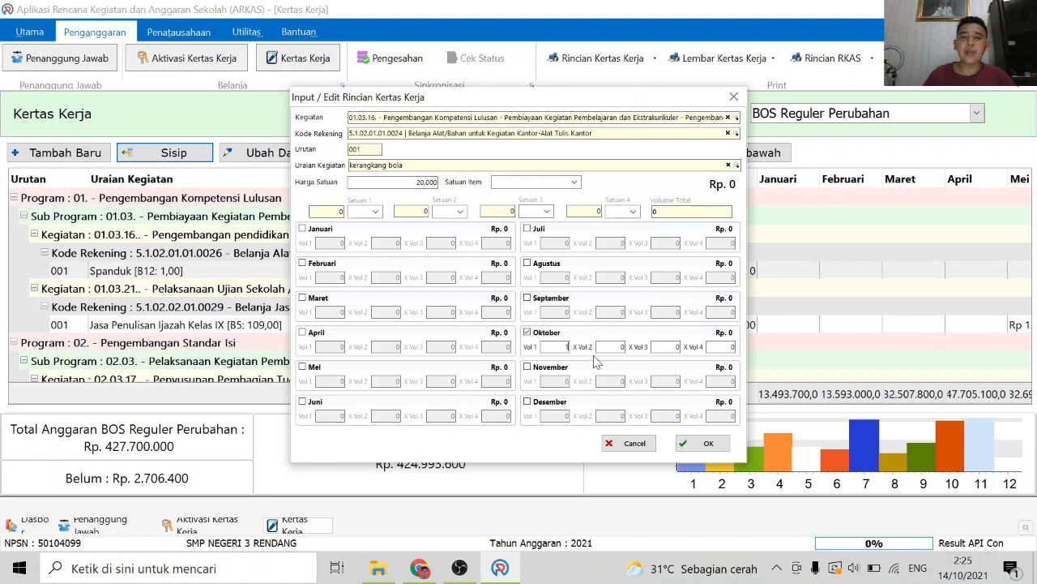
pyautogui.click(709, 446)
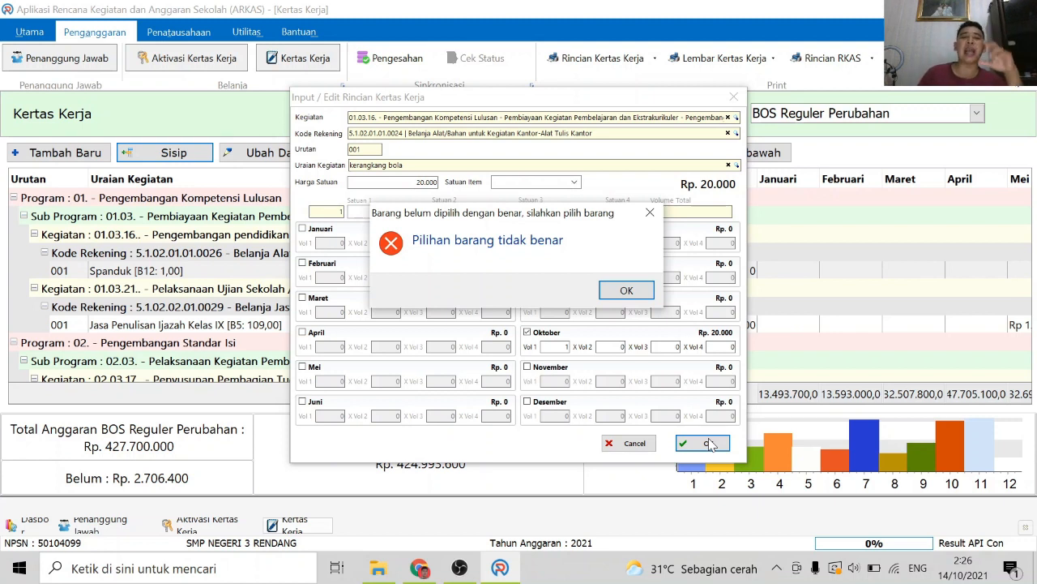
# - View the catalogue of goods for the activity description and discard the unsaved budget item
pyautogui.click(651, 215)
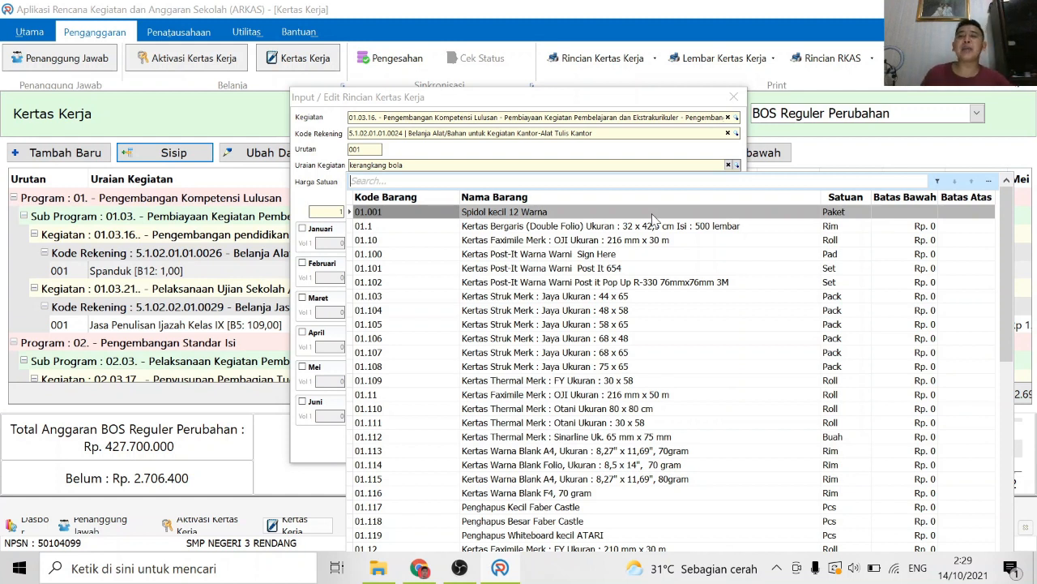
pyautogui.click(652, 214)
pyautogui.click(734, 96)
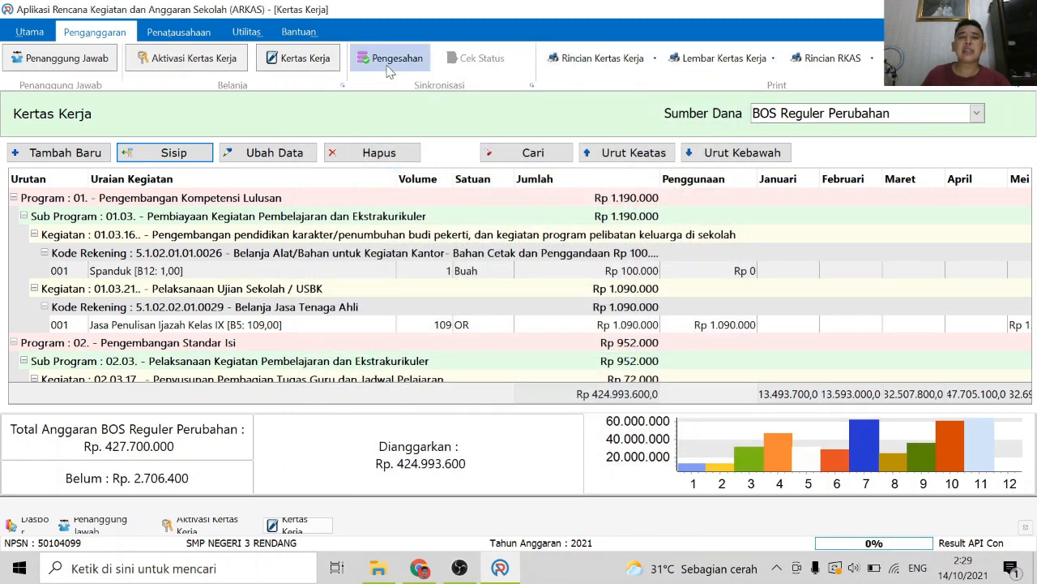
# - Open the quarterly Rincian RKAS report and examine the date and signature block at its end
pyautogui.click(872, 65)
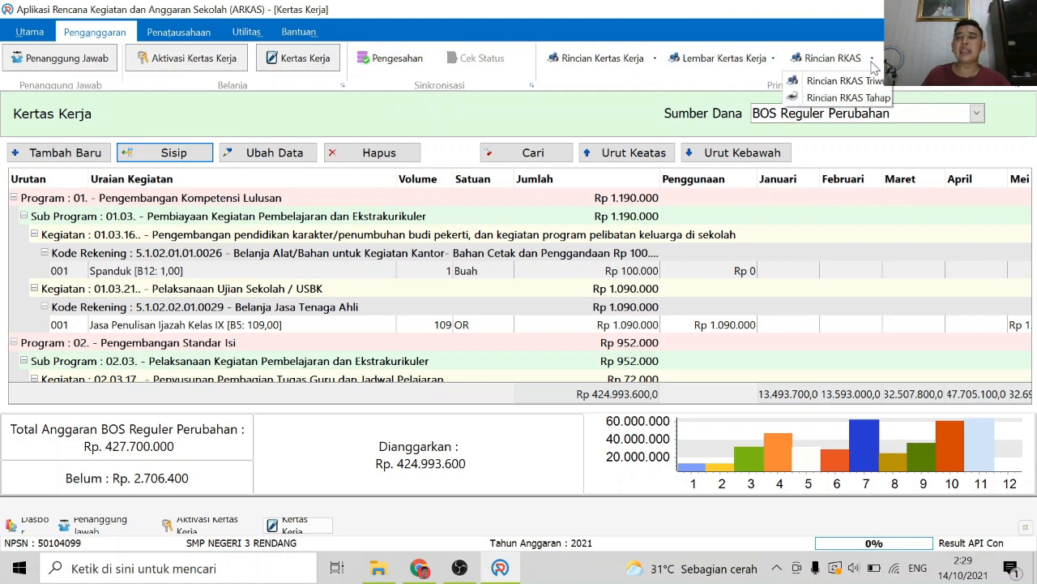
pyautogui.click(872, 82)
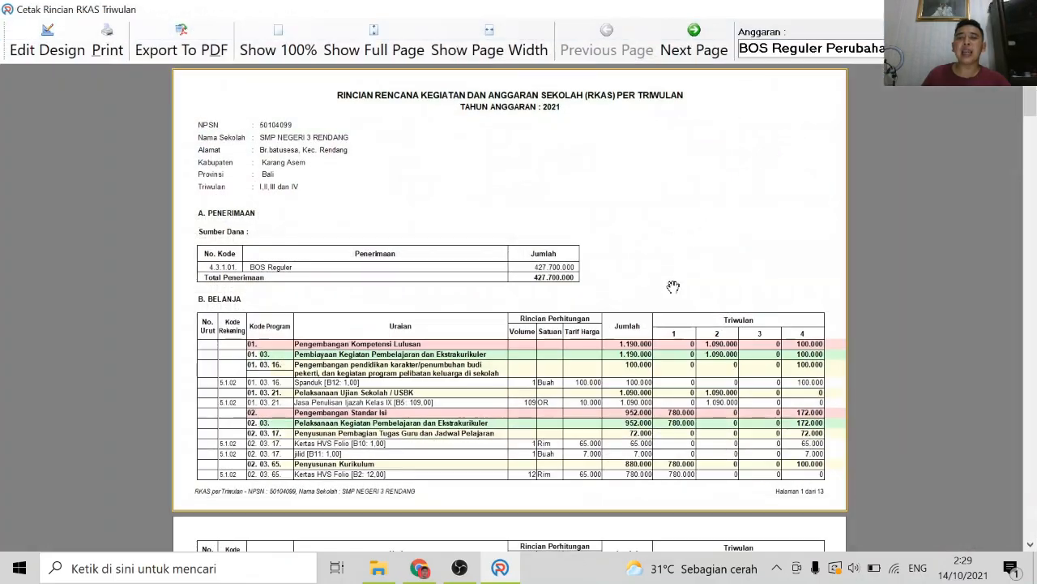
pyautogui.moveTo(1030, 102)
pyautogui.mouseDown()
pyautogui.moveTo(1031, 522)
pyautogui.moveTo(1030, 504)
pyautogui.mouseUp()
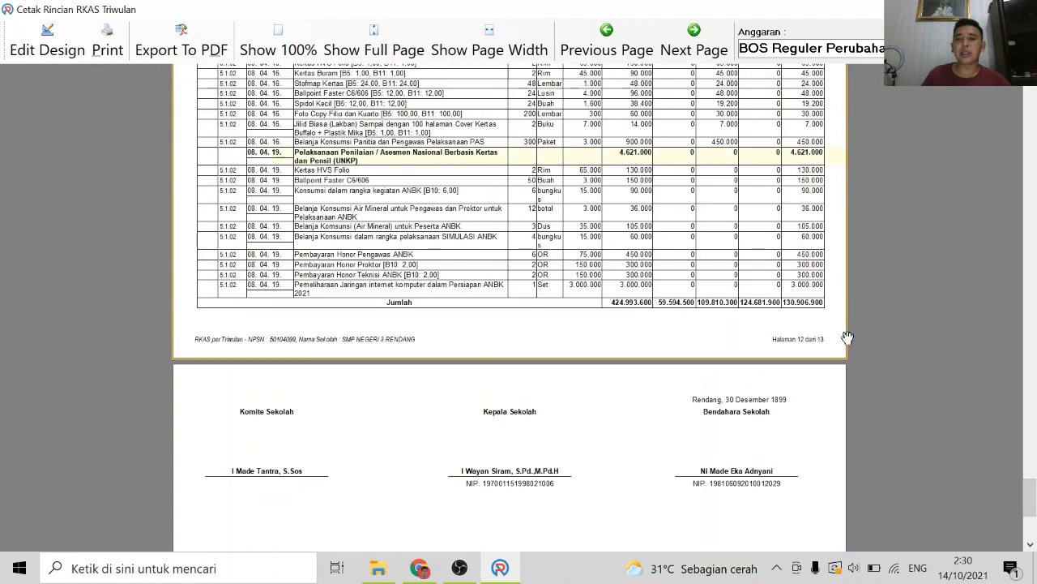
pyautogui.scroll(-3, 932, 349)
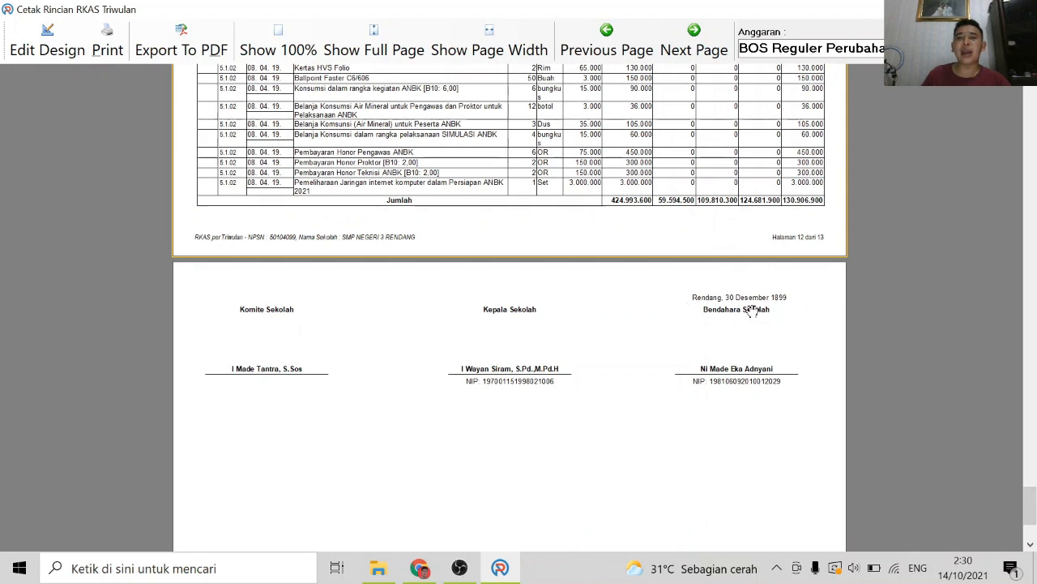
pyautogui.click(1019, 9)
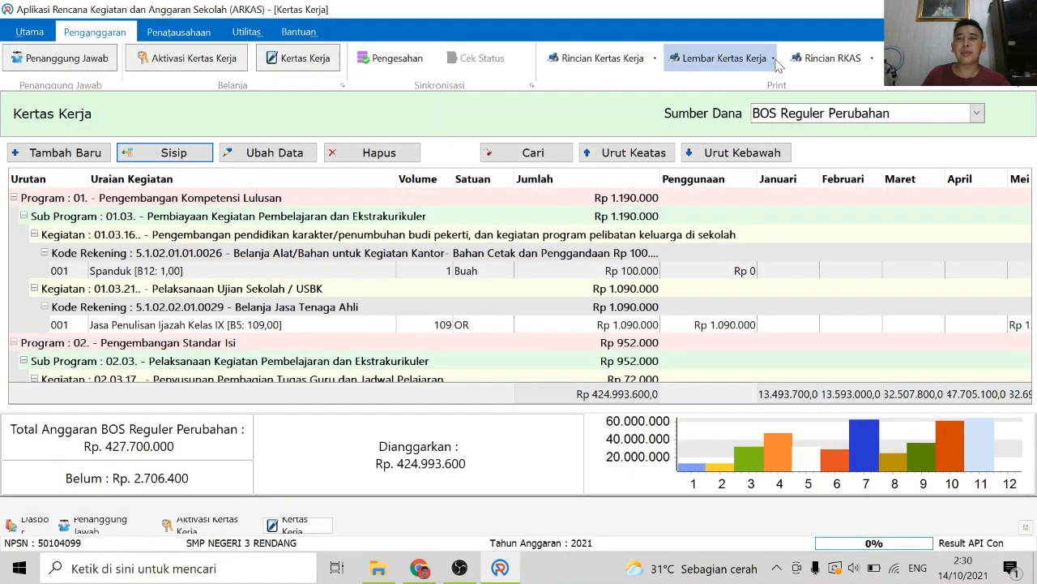
# - Open the quarterly Rincian Kertas Kerja report and check the date and signature block on its last page
pyautogui.click(774, 63)
pyautogui.click(778, 98)
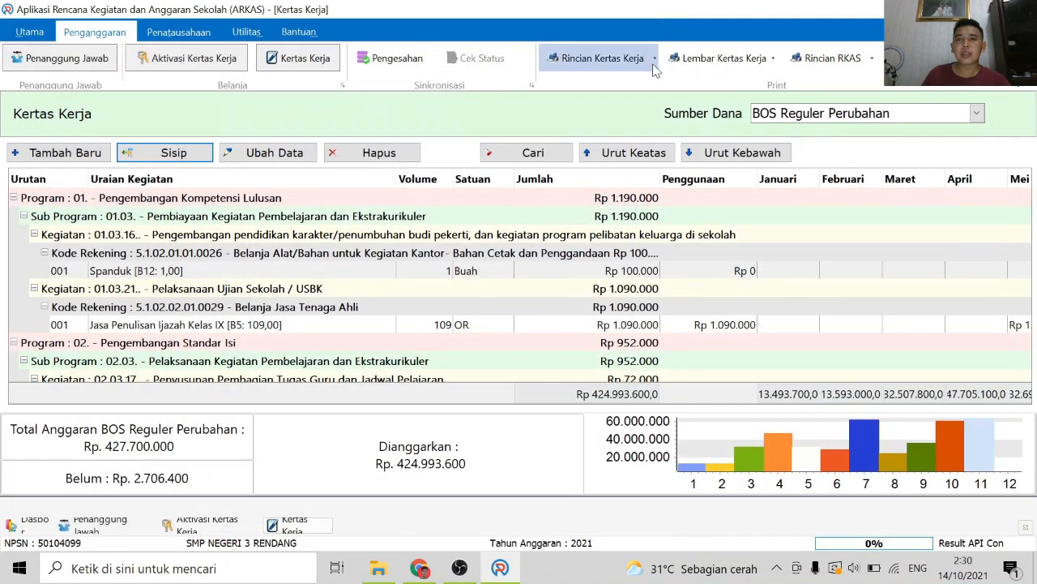
pyautogui.click(655, 59)
pyautogui.click(661, 82)
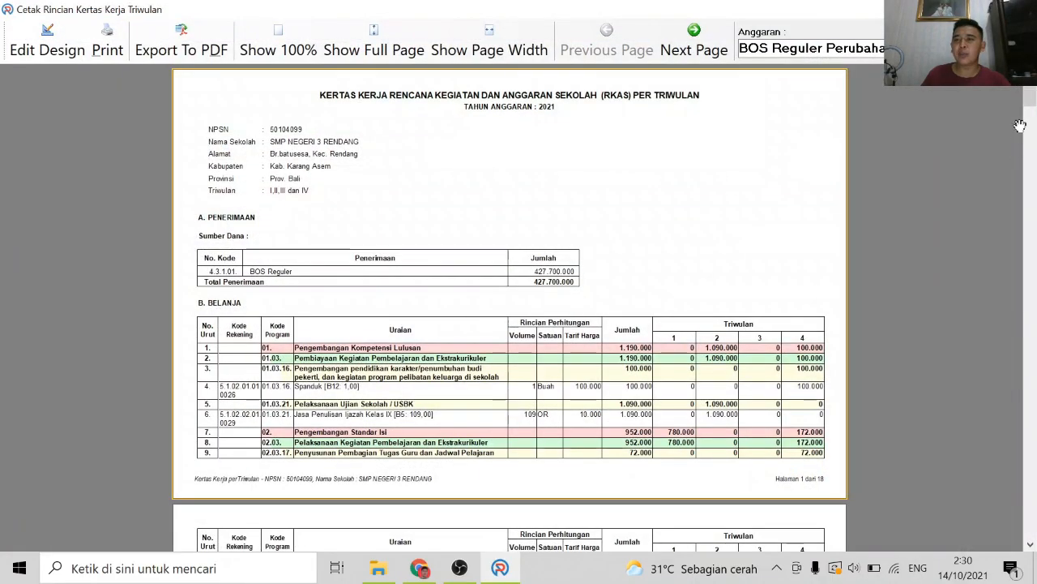
pyautogui.moveTo(1029, 96); pyautogui.dragTo(1029, 523)
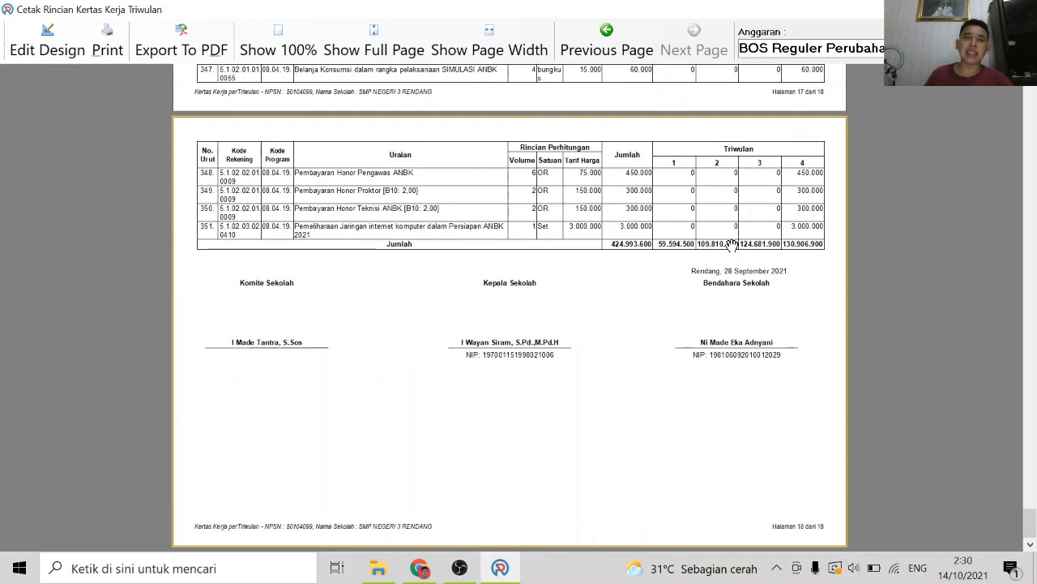
# - Export all pages of the report as the PDF file rapbs-tri-2021 on the Desktop
pyautogui.click(176, 45)
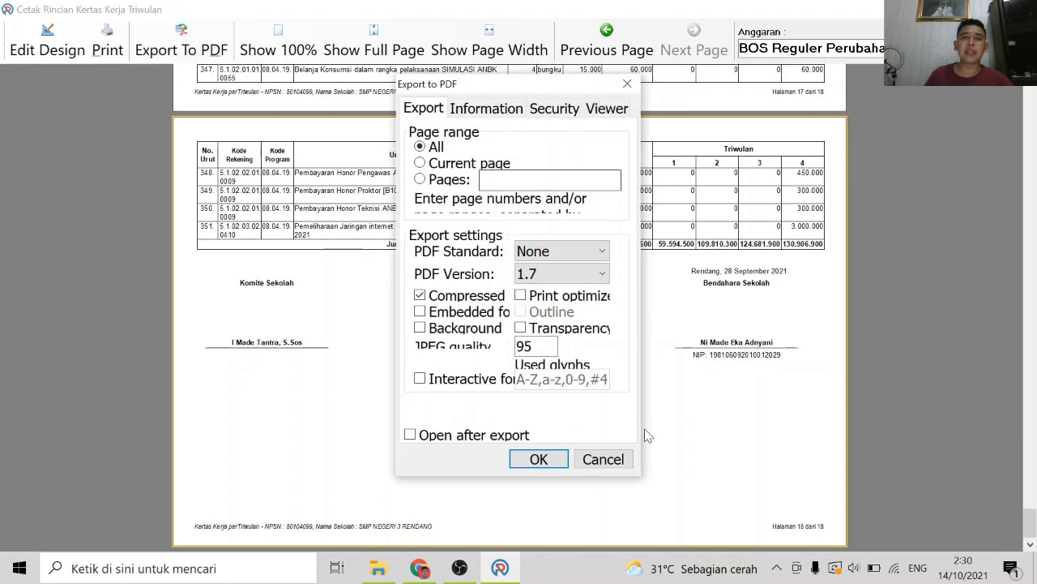
pyautogui.click(540, 465)
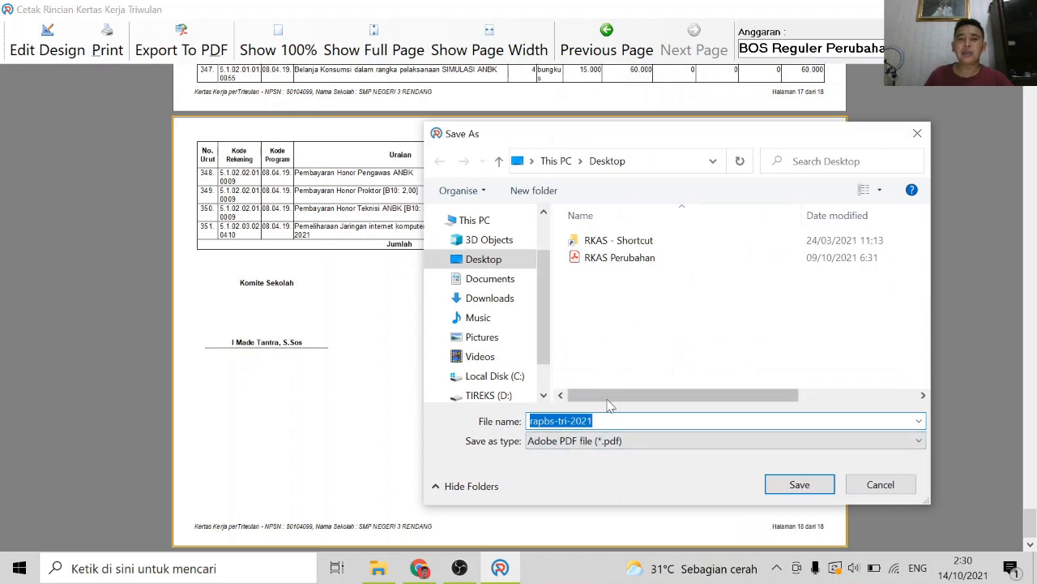
pyautogui.click(804, 484)
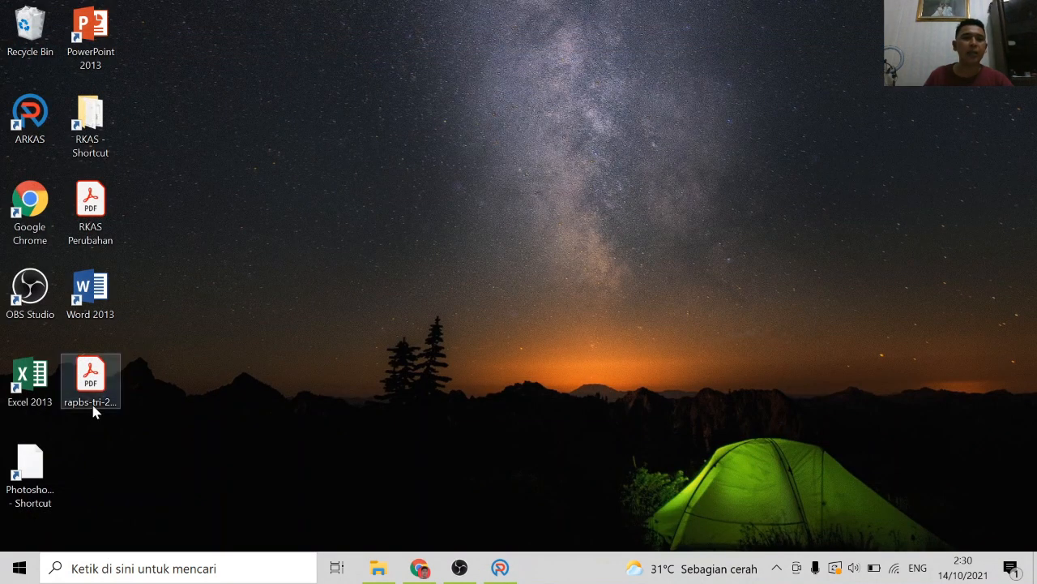
# - Open the rapbs-tri-2021 PDF from the desktop in Nitro Pro 10 and dismiss the default PDF viewer notice
pyautogui.click(96, 391)
pyautogui.rightClick(95, 391)
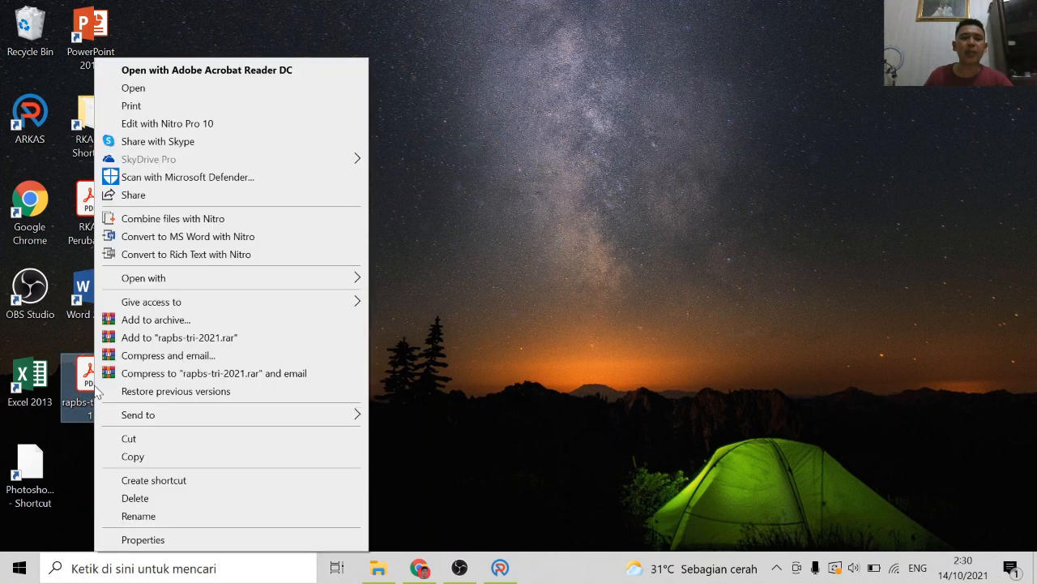
pyautogui.click(220, 124)
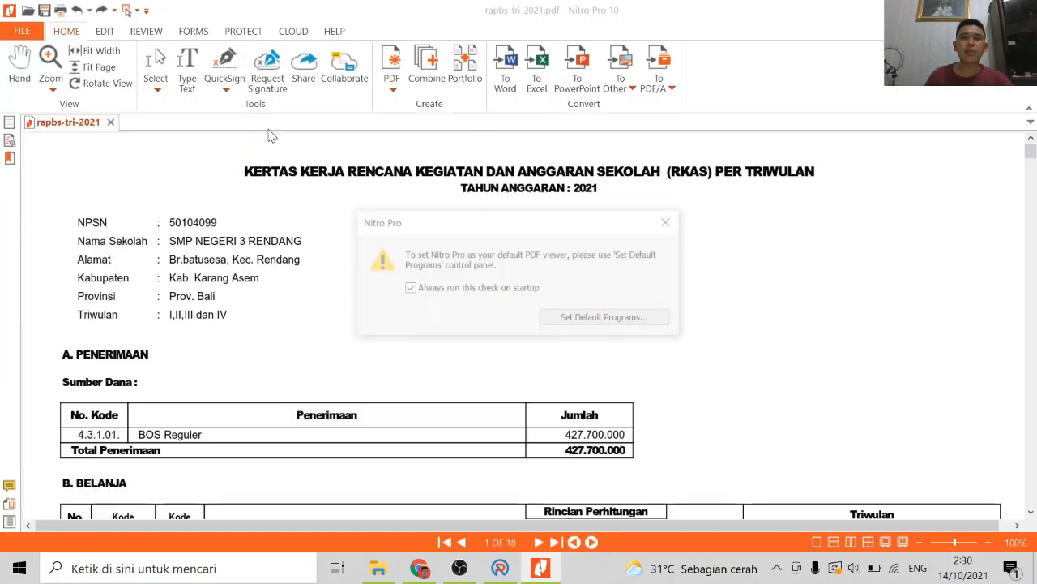
pyautogui.click(666, 222)
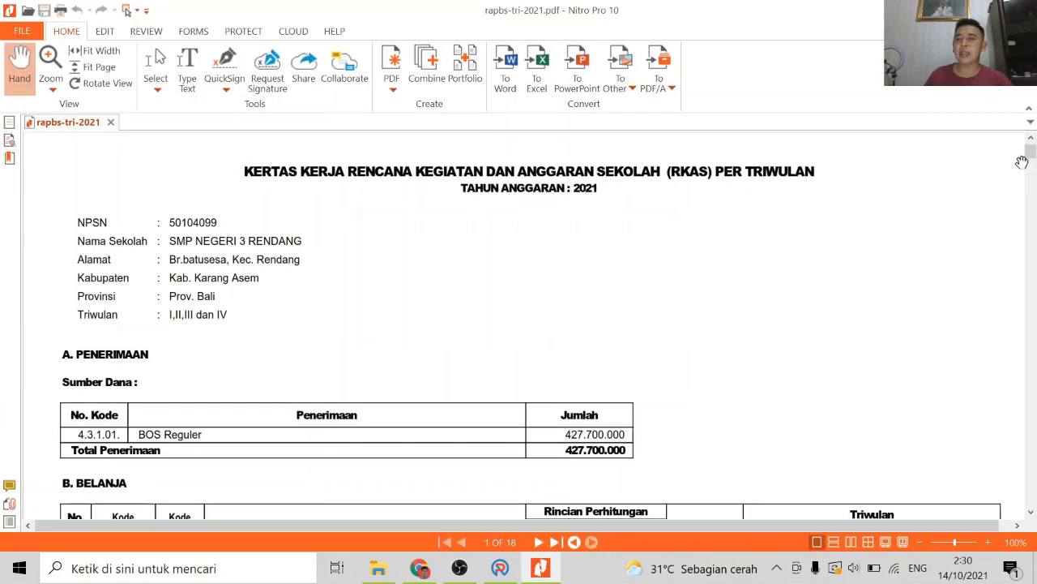
# - Edit the date above Bendahara Sekolah on the last page to read Rendang, 30 September 2021, and save the PDF
pyautogui.moveTo(1029, 154); pyautogui.dragTo(1031, 514)
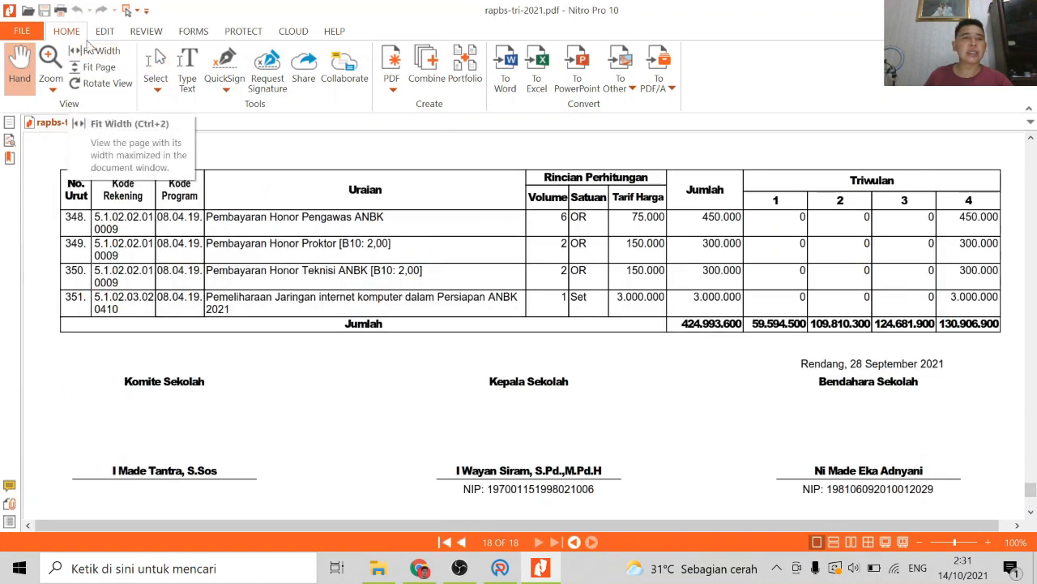
pyautogui.click(104, 31)
pyautogui.click(78, 65)
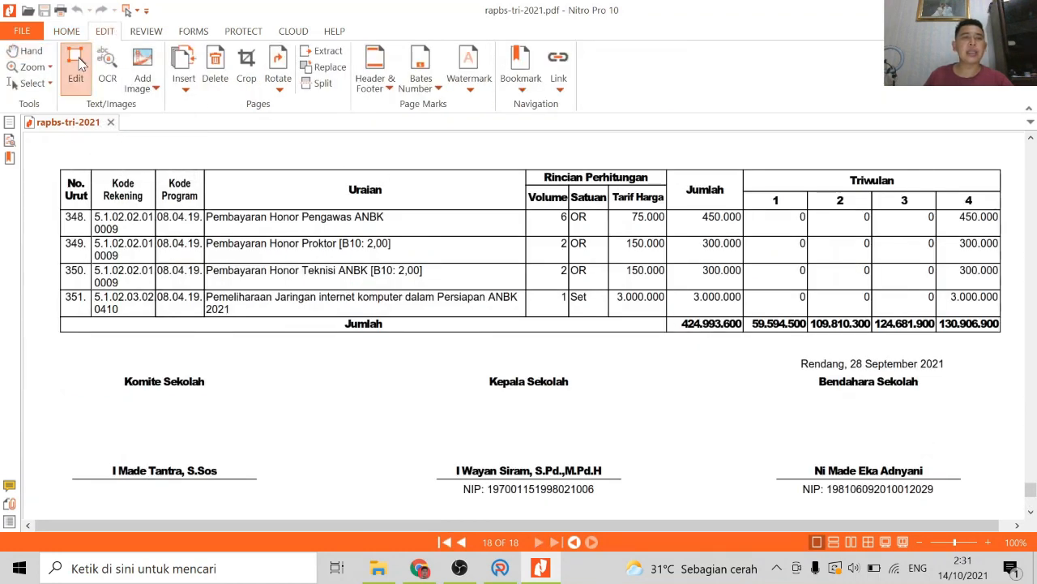
pyautogui.click(931, 361)
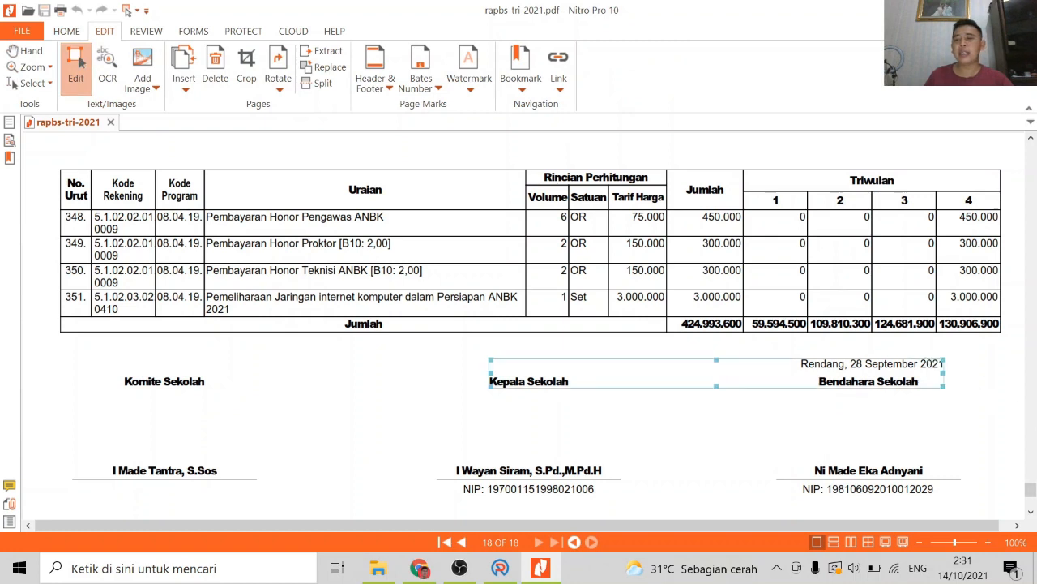
pyautogui.click(938, 366)
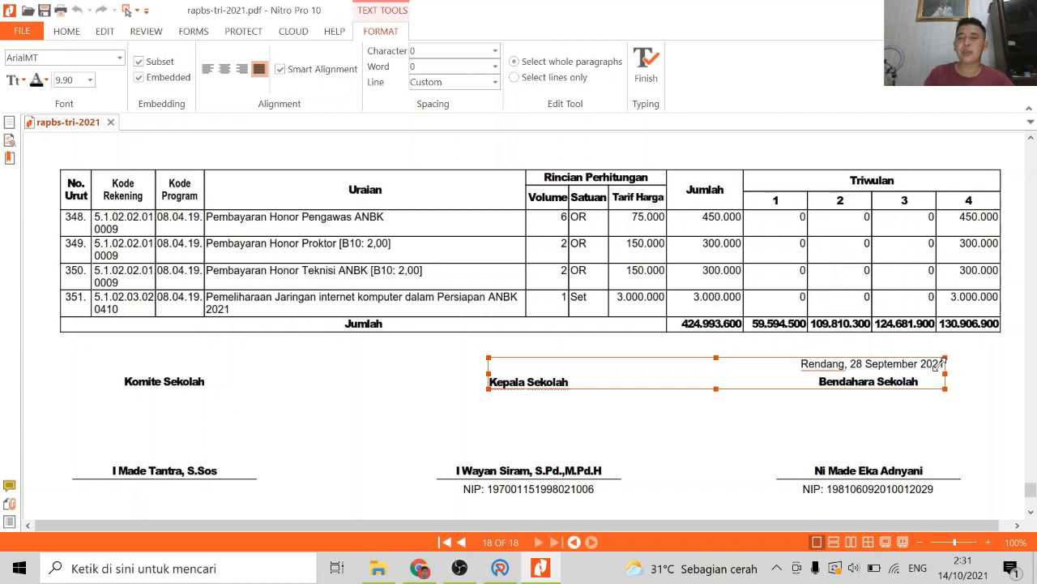
pyautogui.press('BackSpace')
pyautogui.press('BackSpace')
pyautogui.write('30')
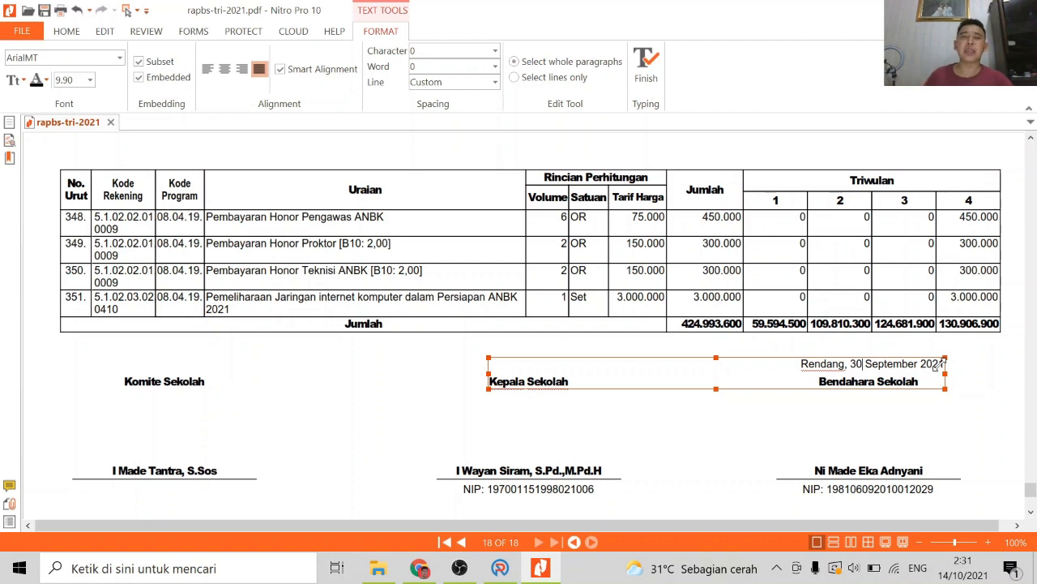
pyautogui.click(44, 11)
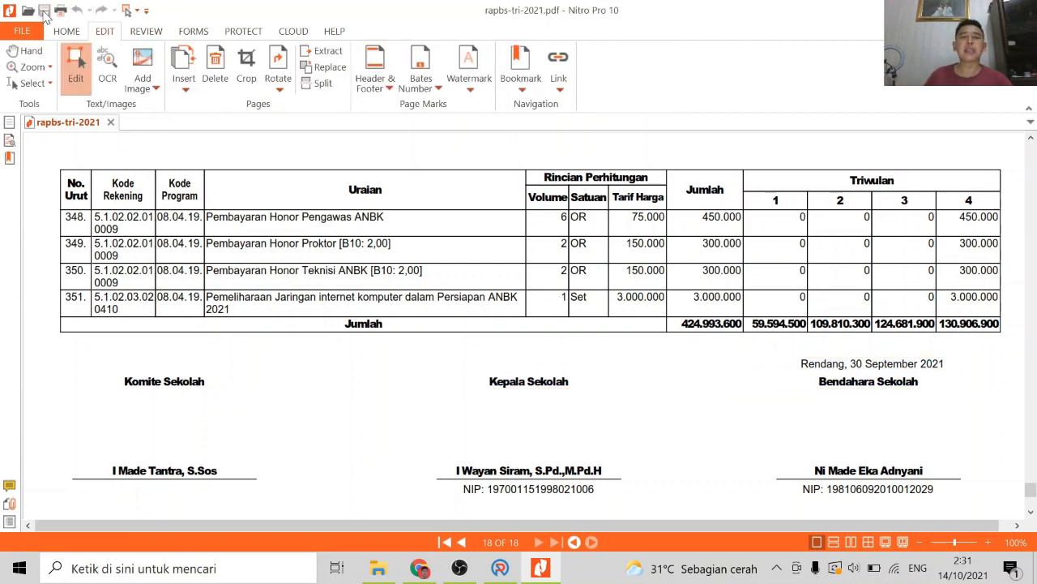
# - Check the edited date and the preceding pages back to the first page of the PDF, and return to the desktop
pyautogui.scroll(2, 838, 368)
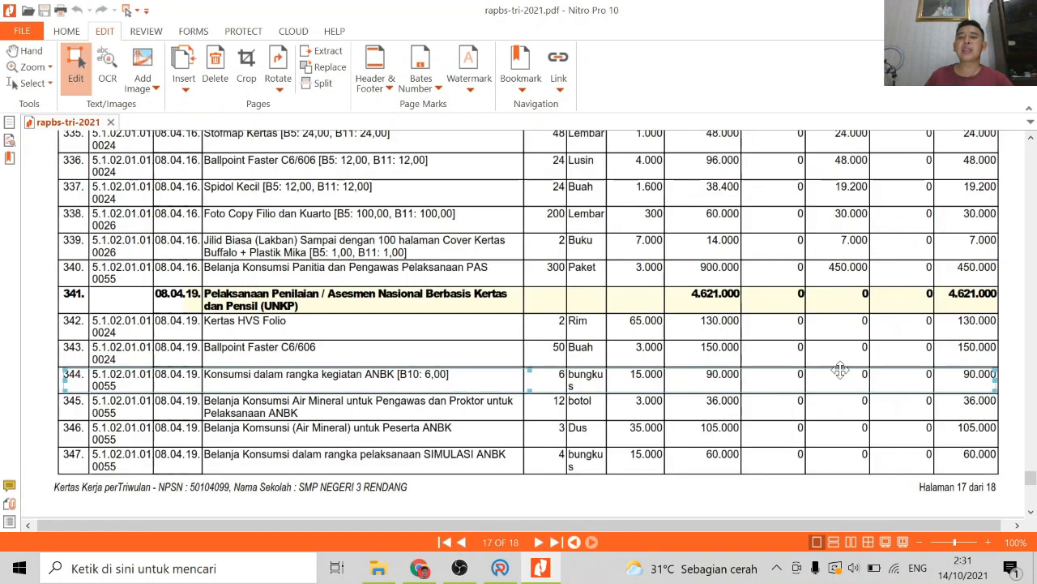
pyautogui.scroll(-2, 775, 348)
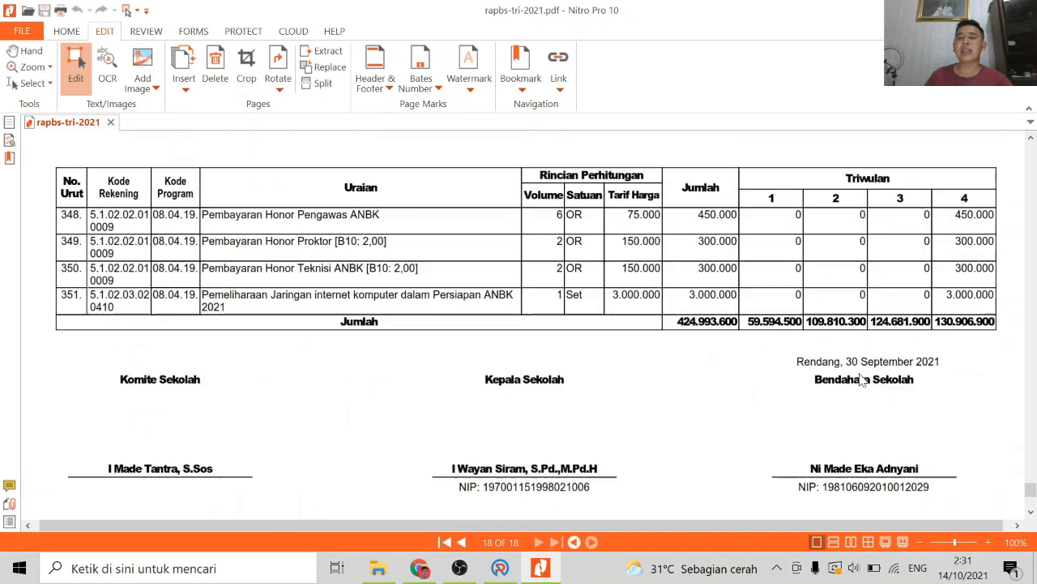
pyautogui.scroll(6, 863, 379)
pyautogui.scroll(5, 862, 378)
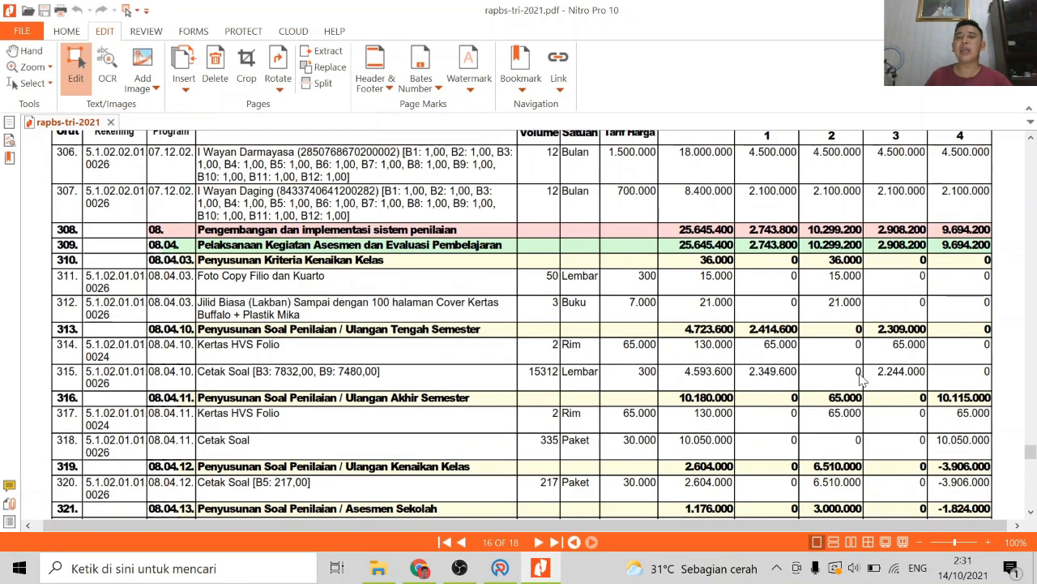
pyautogui.moveTo(1029, 457); pyautogui.dragTo(1029, 152)
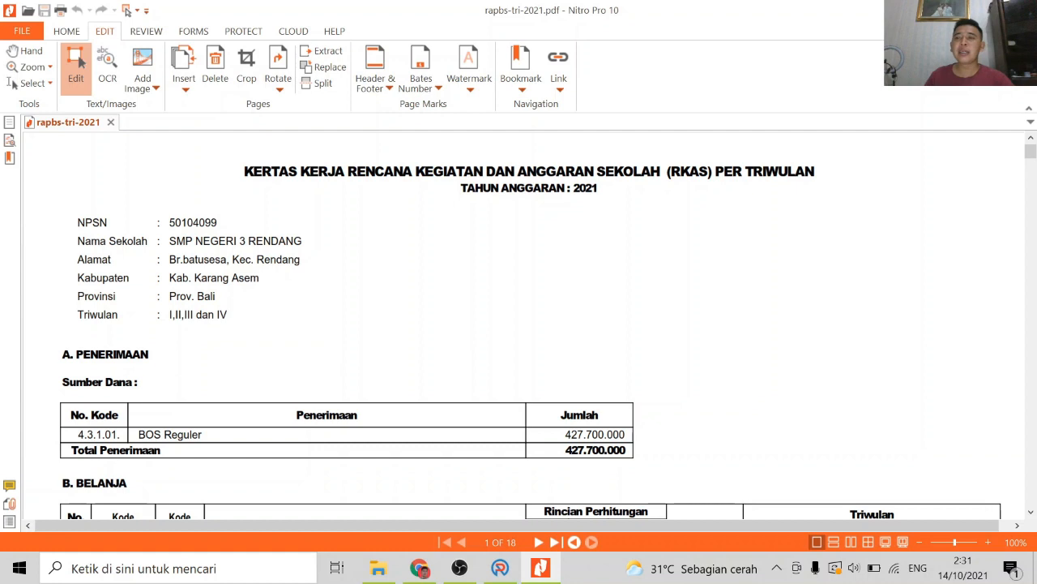
pyautogui.press('super+d')
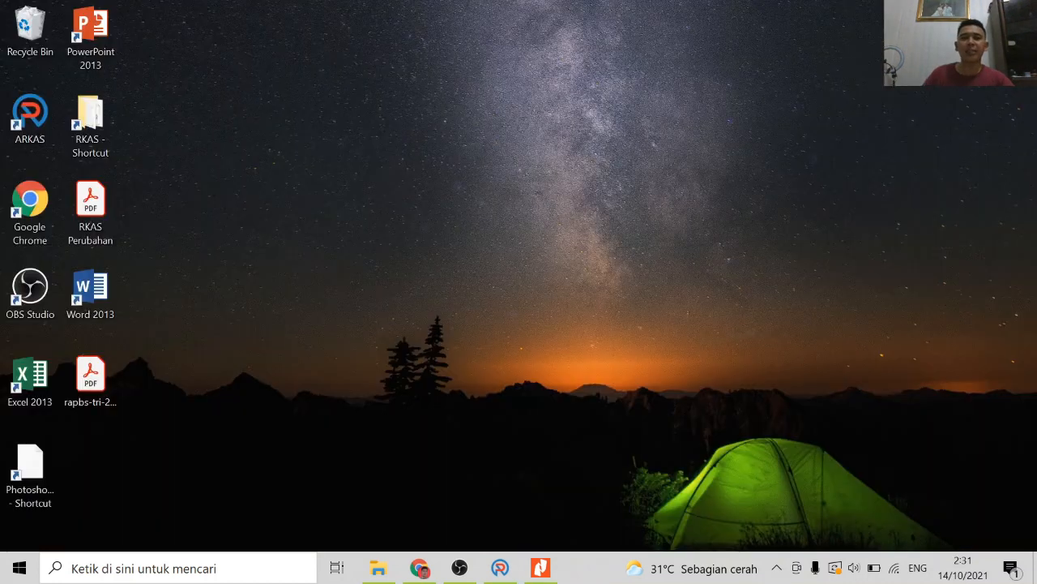